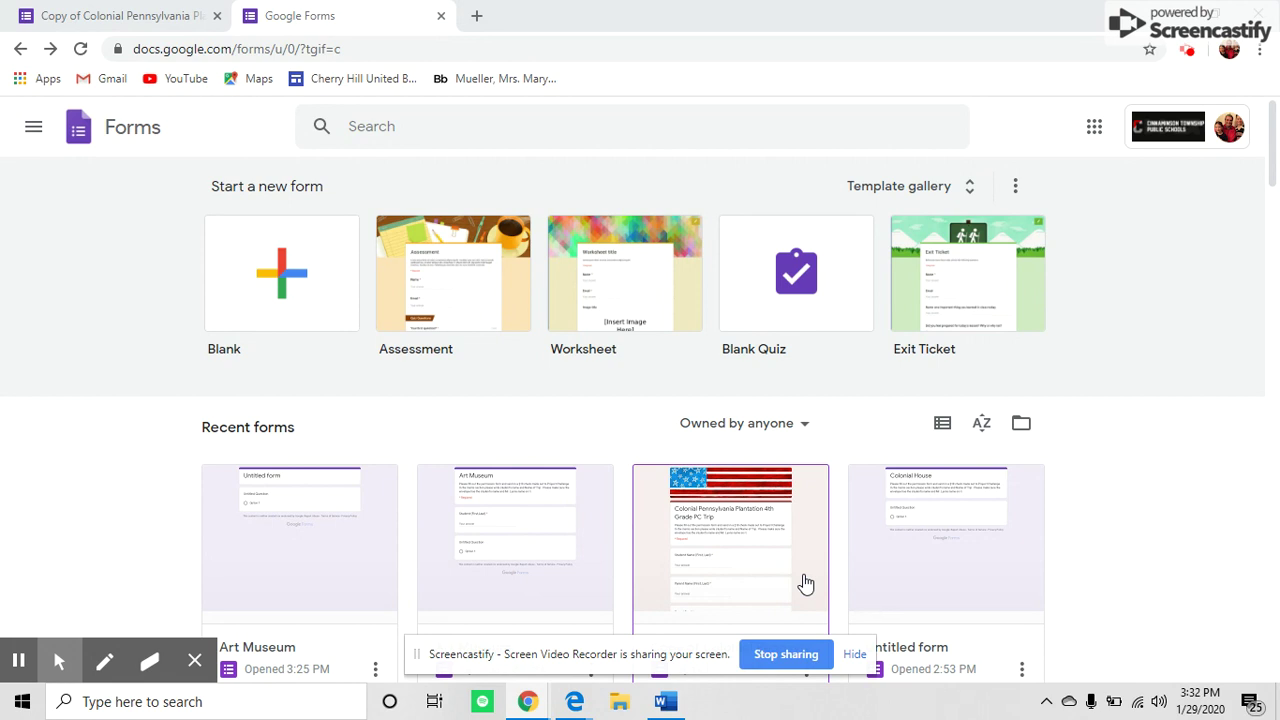
- Create a blank form titled "Art Museum" with a description requesting the permission form and a $10 check made out to Project Challenge
click(275, 258)
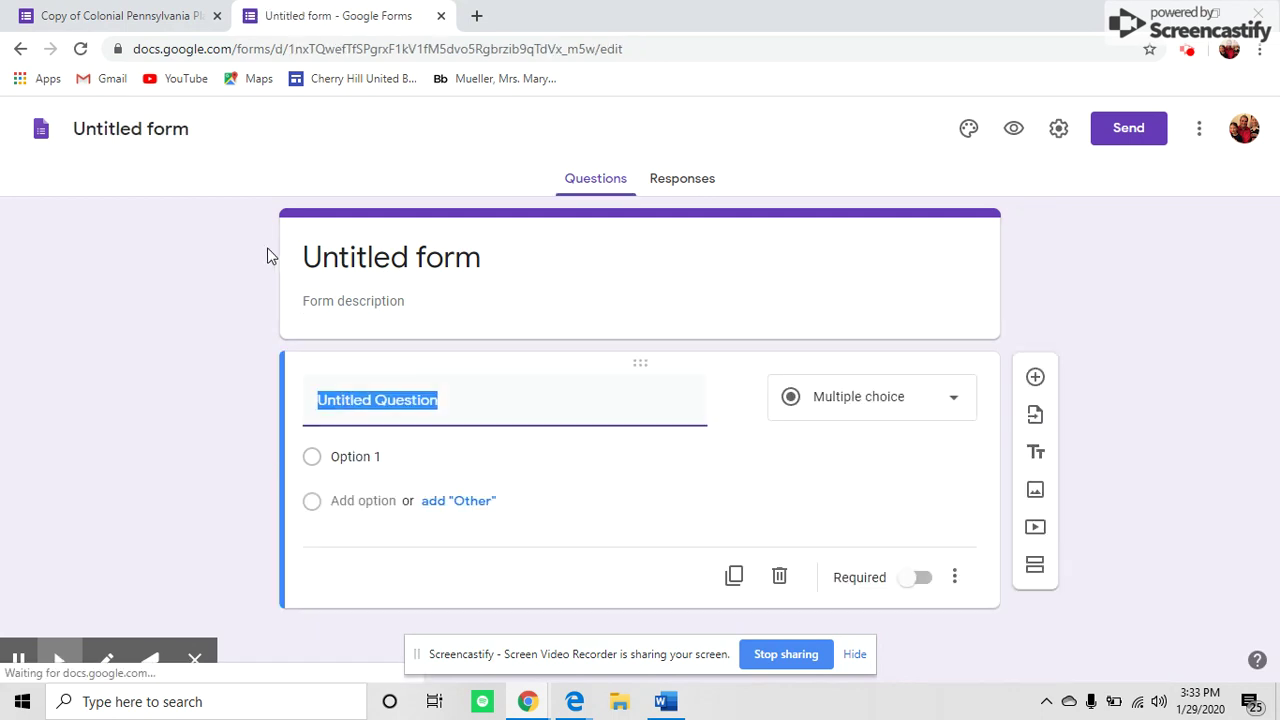
click(128, 128)
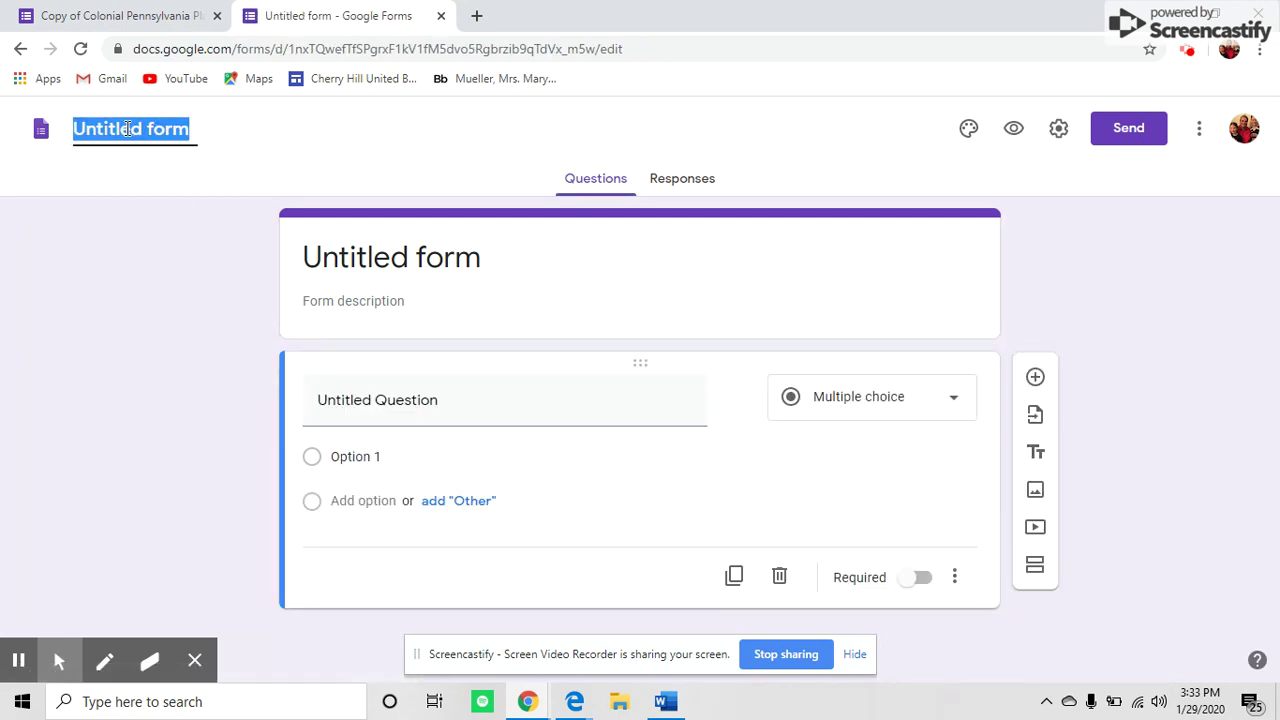
text(Art Museum)
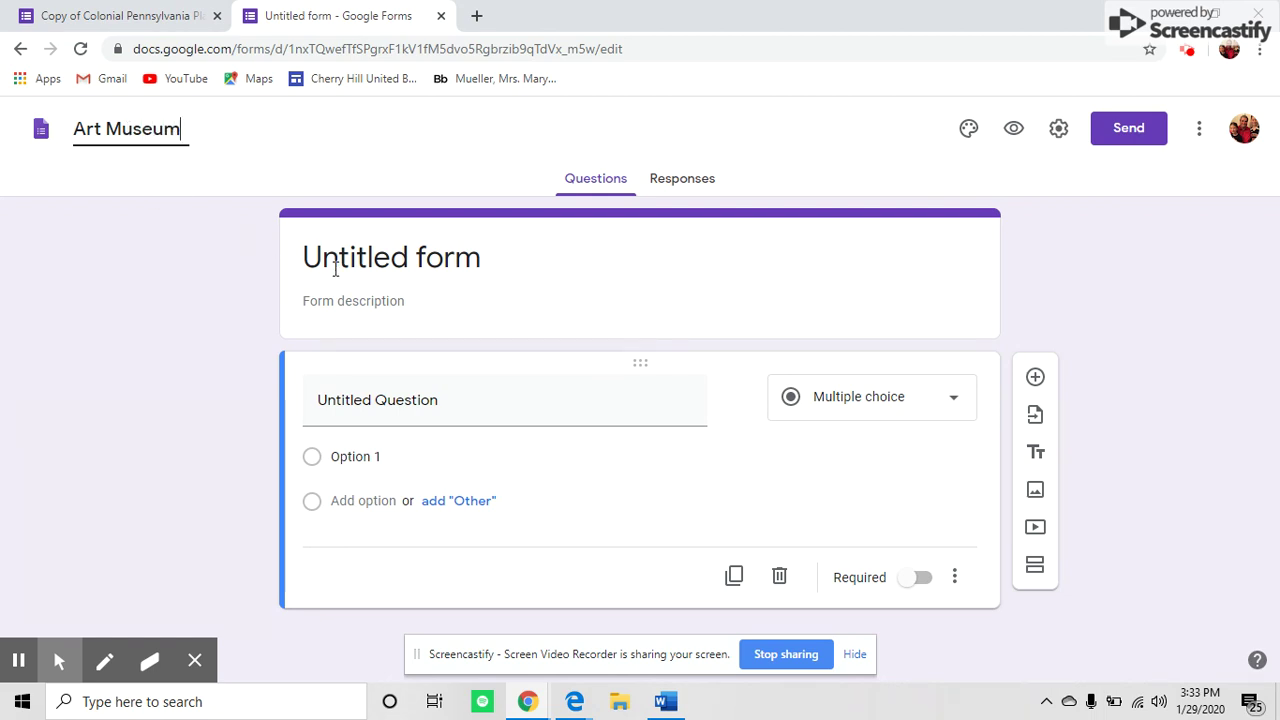
click(333, 297)
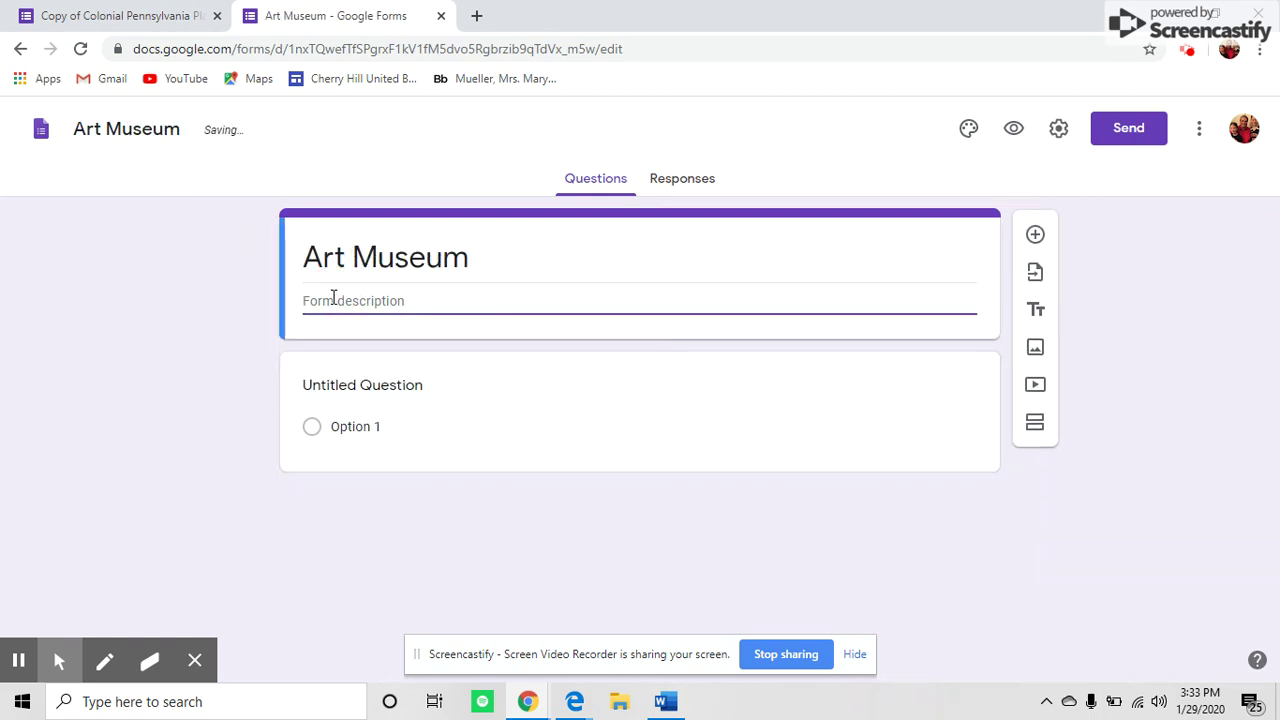
text(Please fill out the permission form and send in a $10 check made out to Project Challenge.  In the memo section please write student's name and Name of Trip.  Please make sure the envelope has the student's name and Mr. Lyons name on it.)
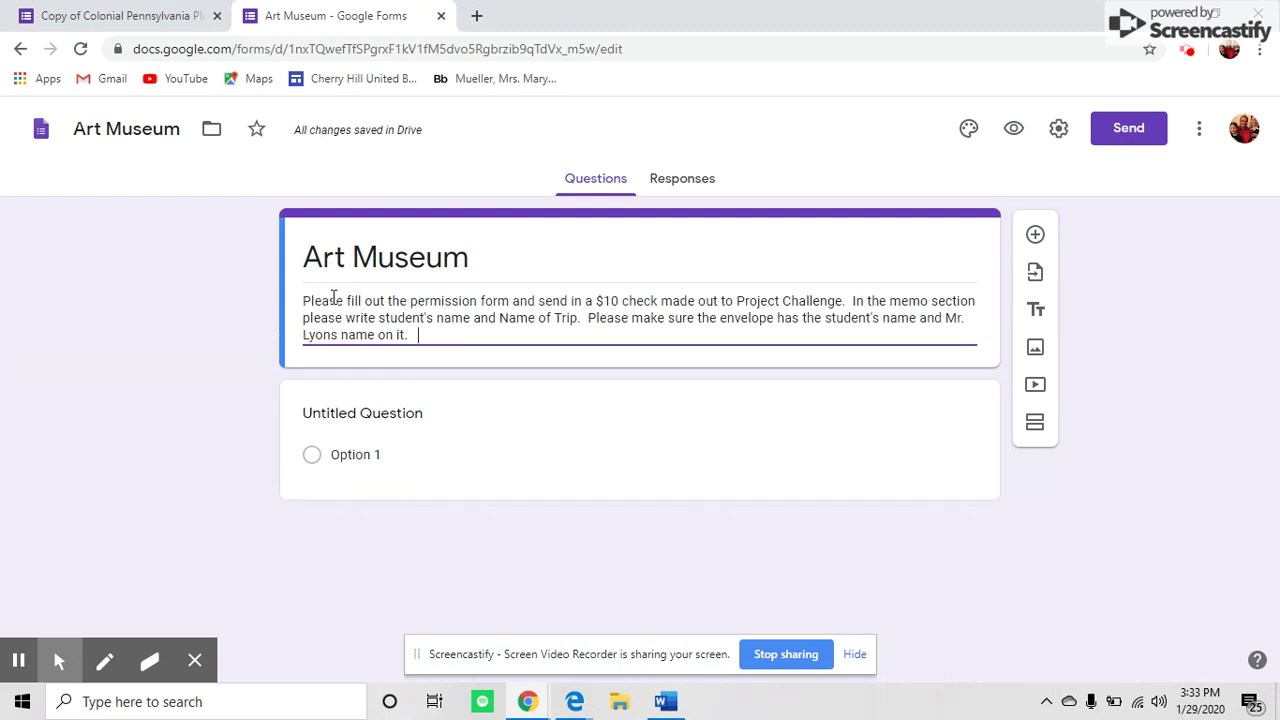
- Add a required short-answer question titled "Student Name (First, Last)"
click(1036, 234)
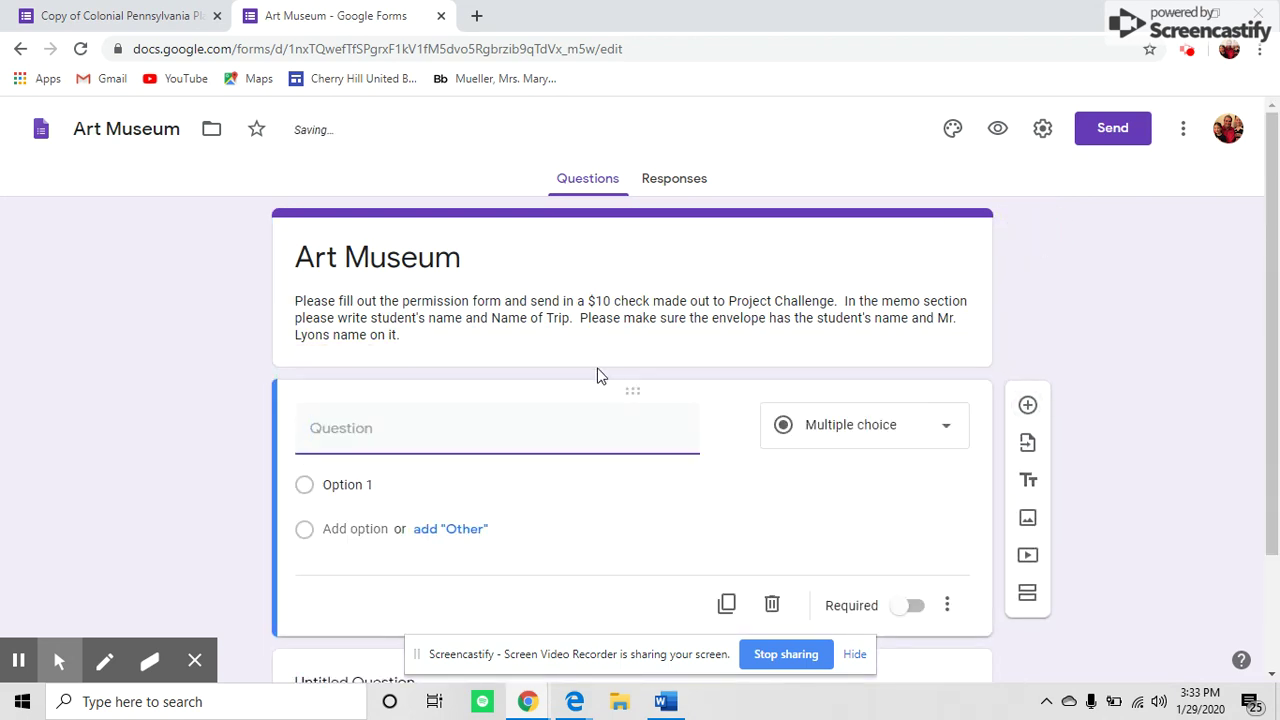
text(Student Name )
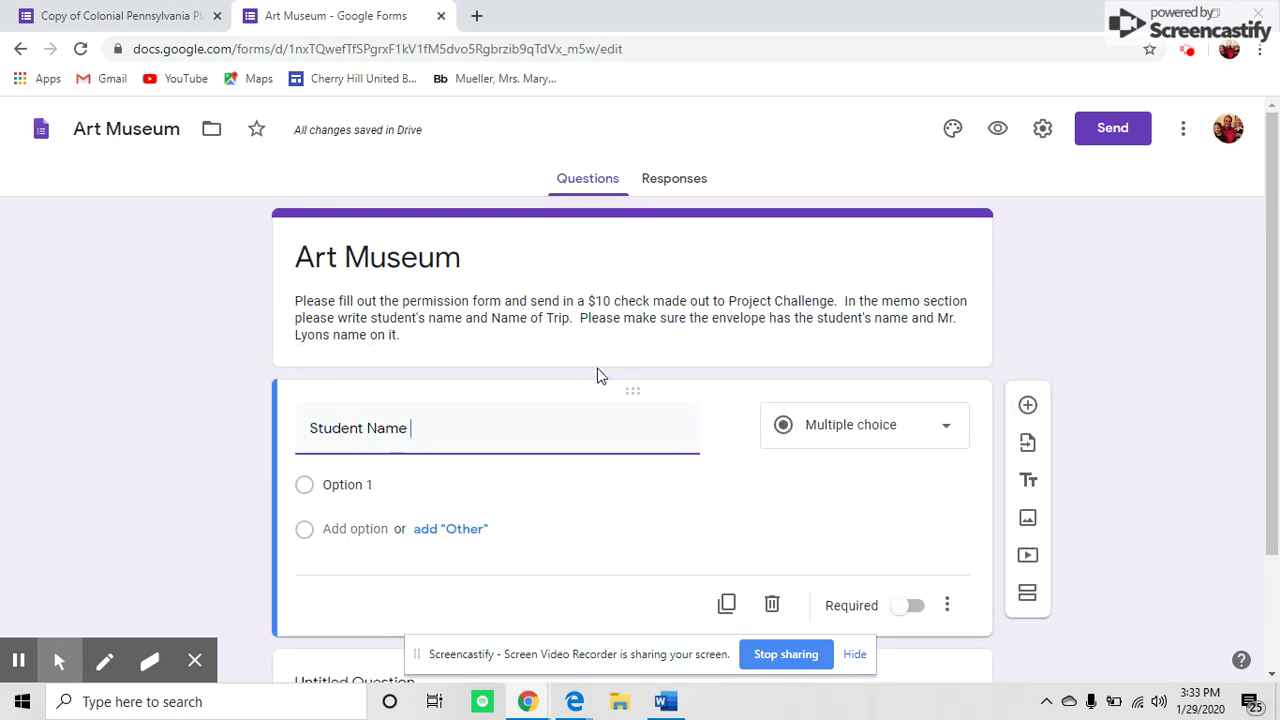
text((First, Last))
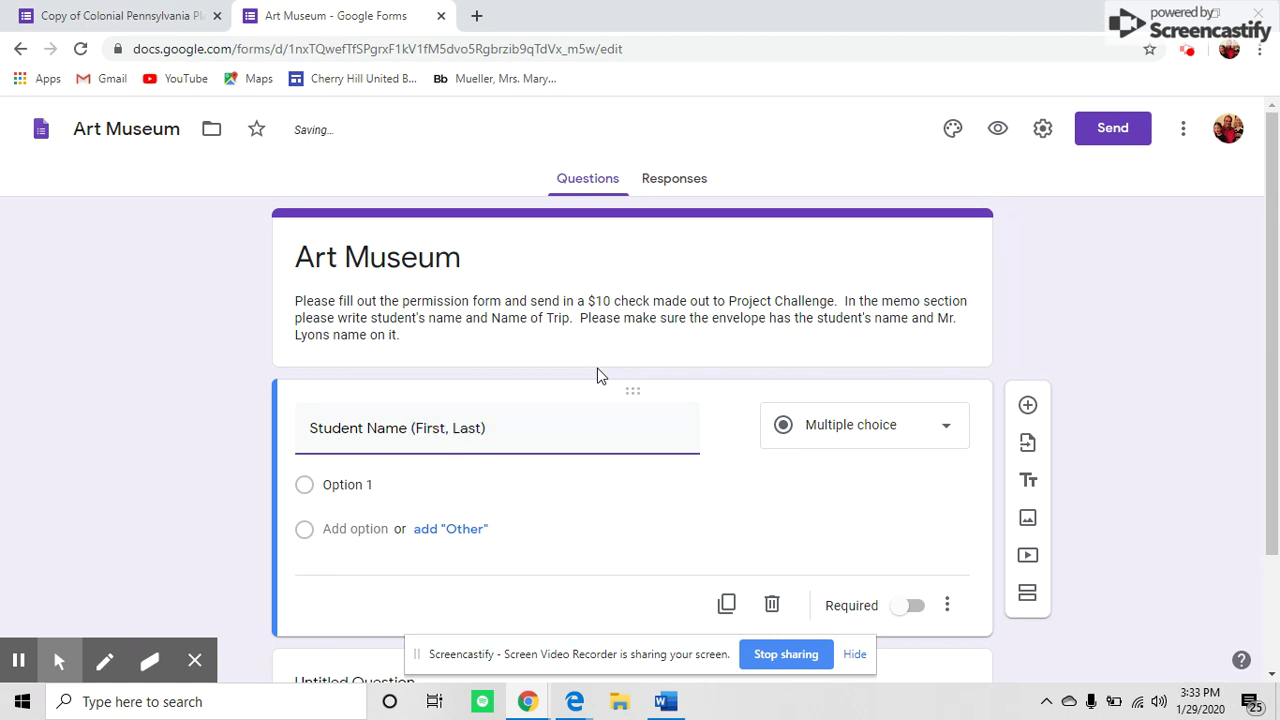
click(910, 576)
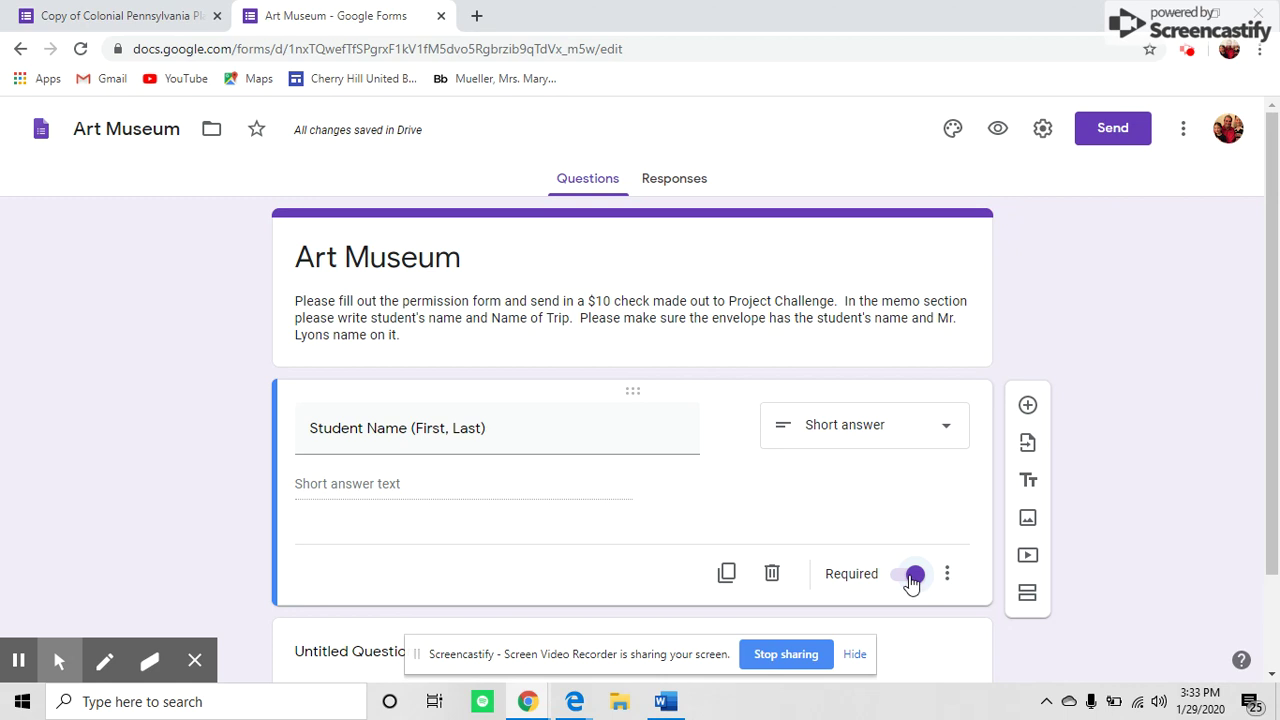
- Review the Copy of Colonial Pennsylvania Plantation form from its header image through the parent, permission, chaperone and medical questions
click(108, 16)
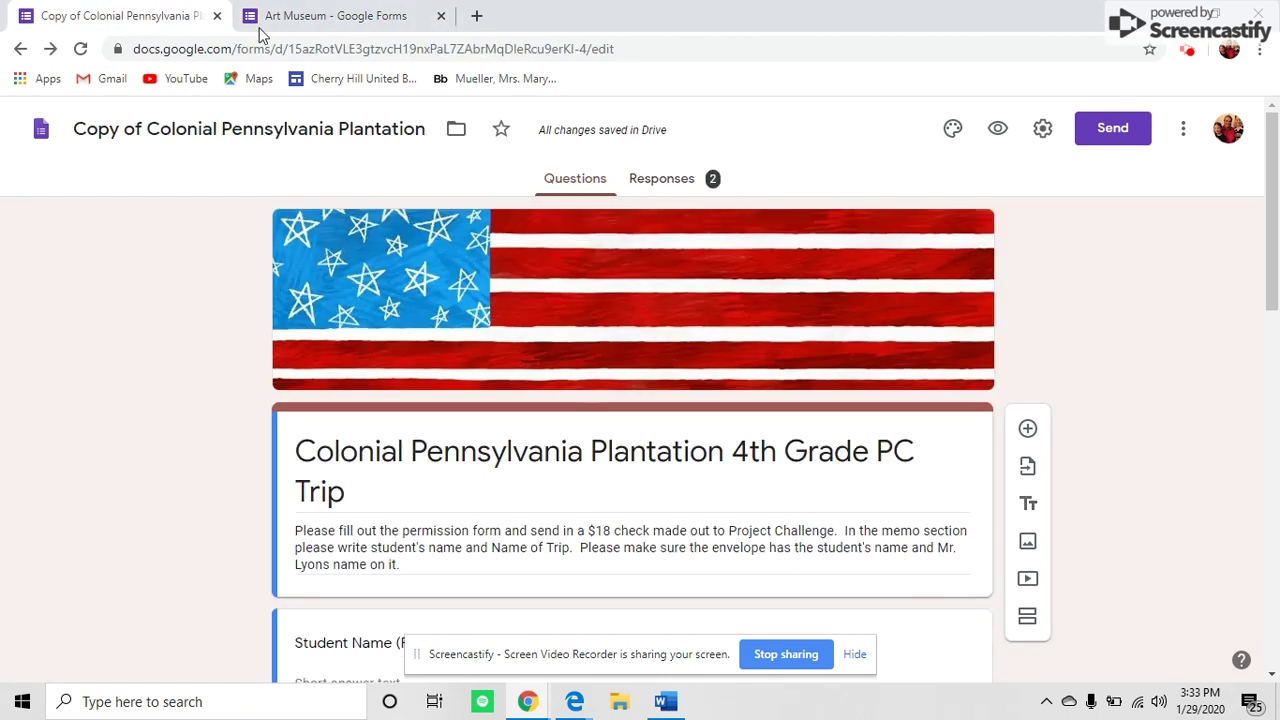
drag(1270, 178, 1276, 208)
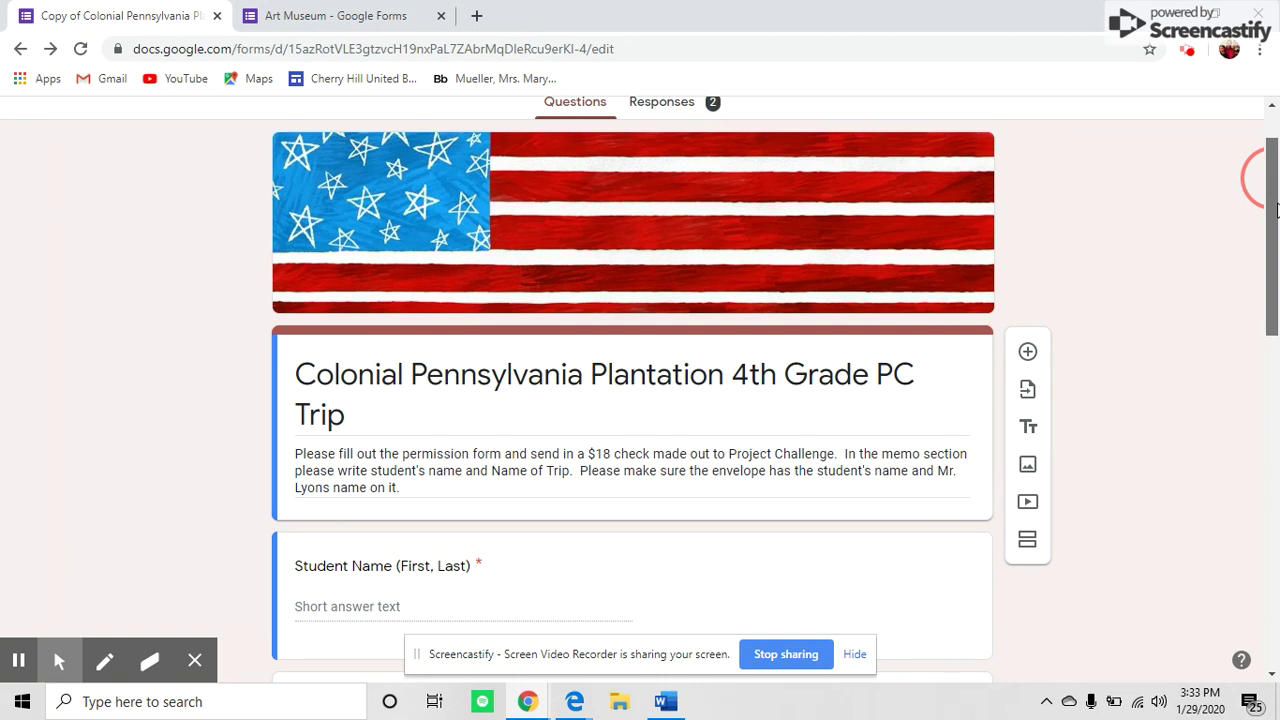
drag(1276, 208, 1277, 177)
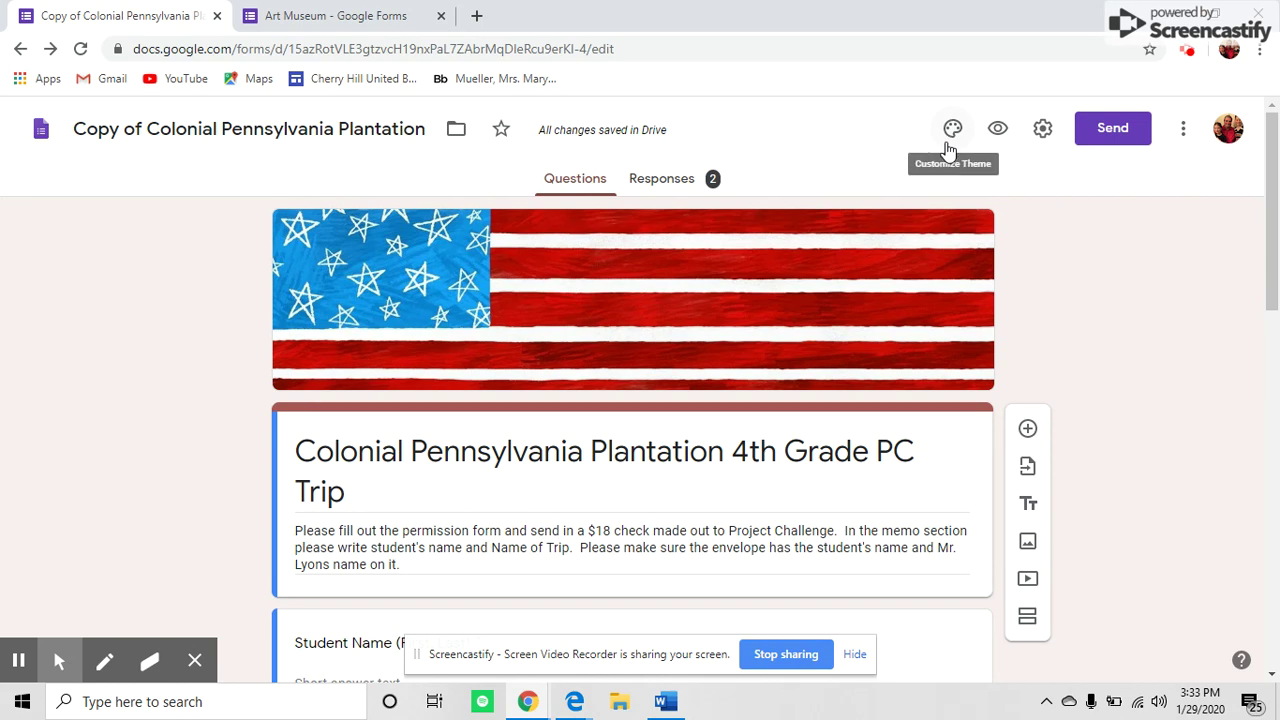
drag(1277, 215, 1277, 372)
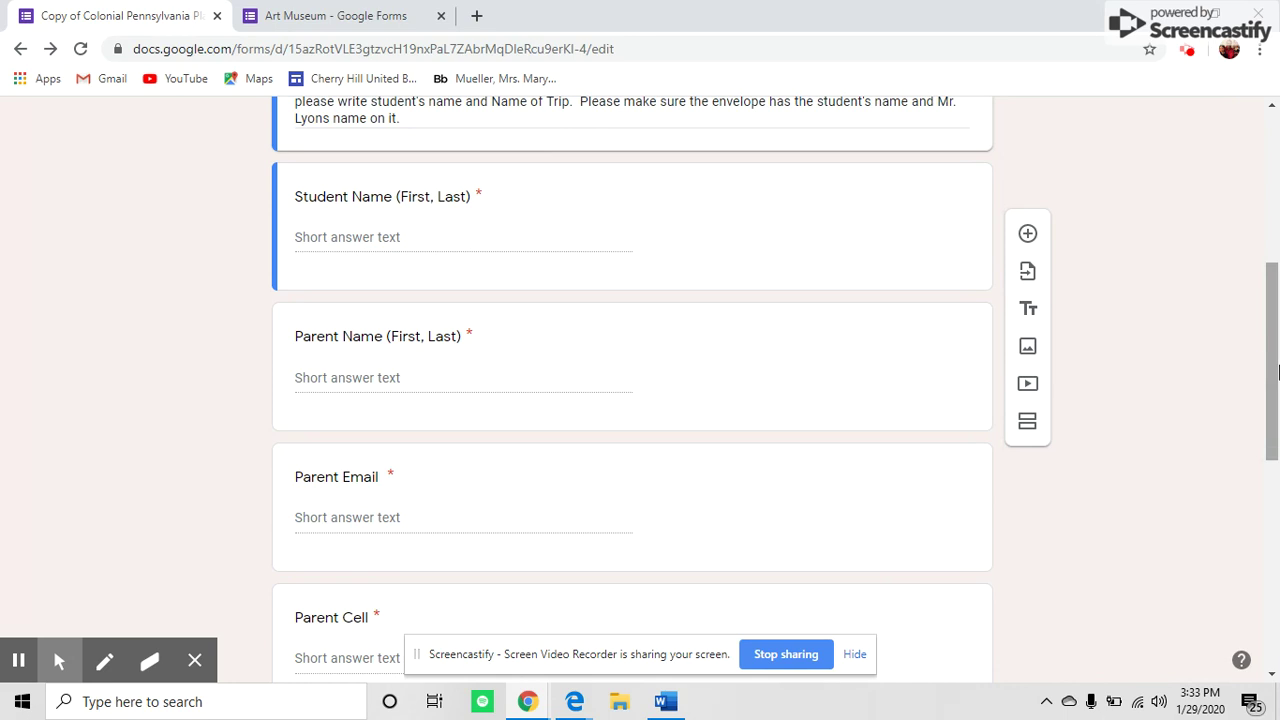
drag(1277, 372, 1277, 415)
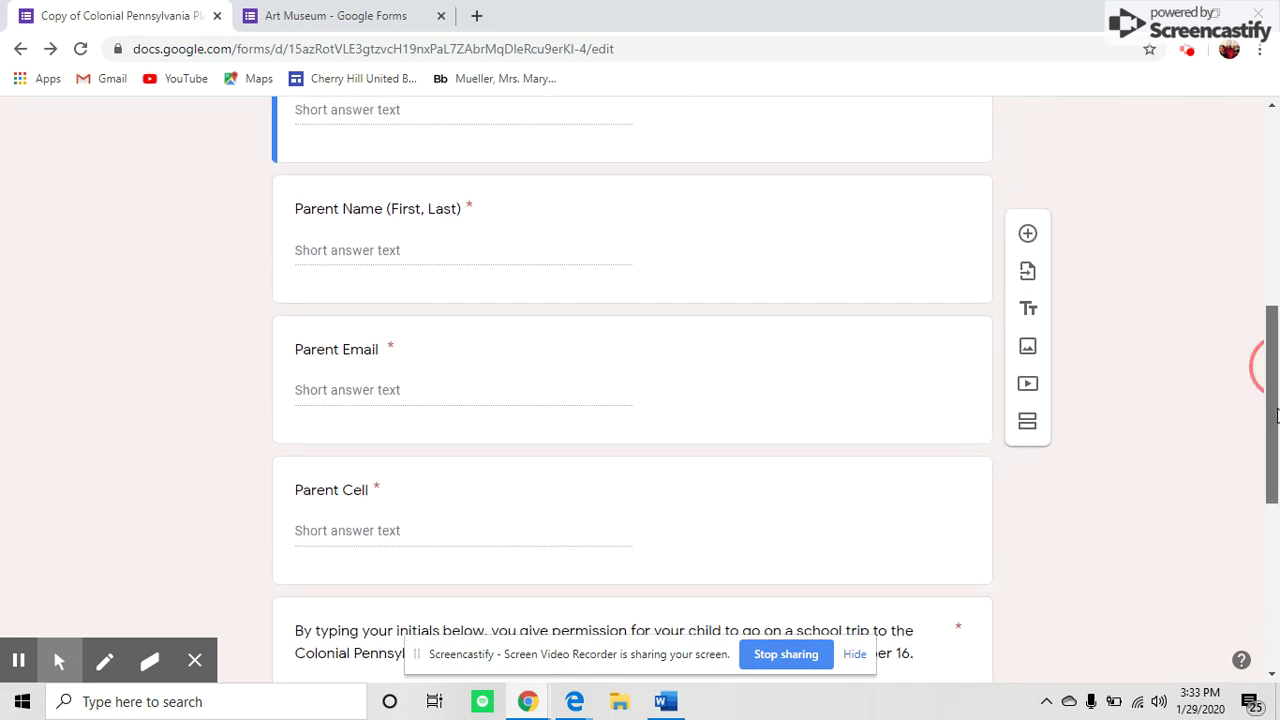
drag(1277, 418, 1277, 500)
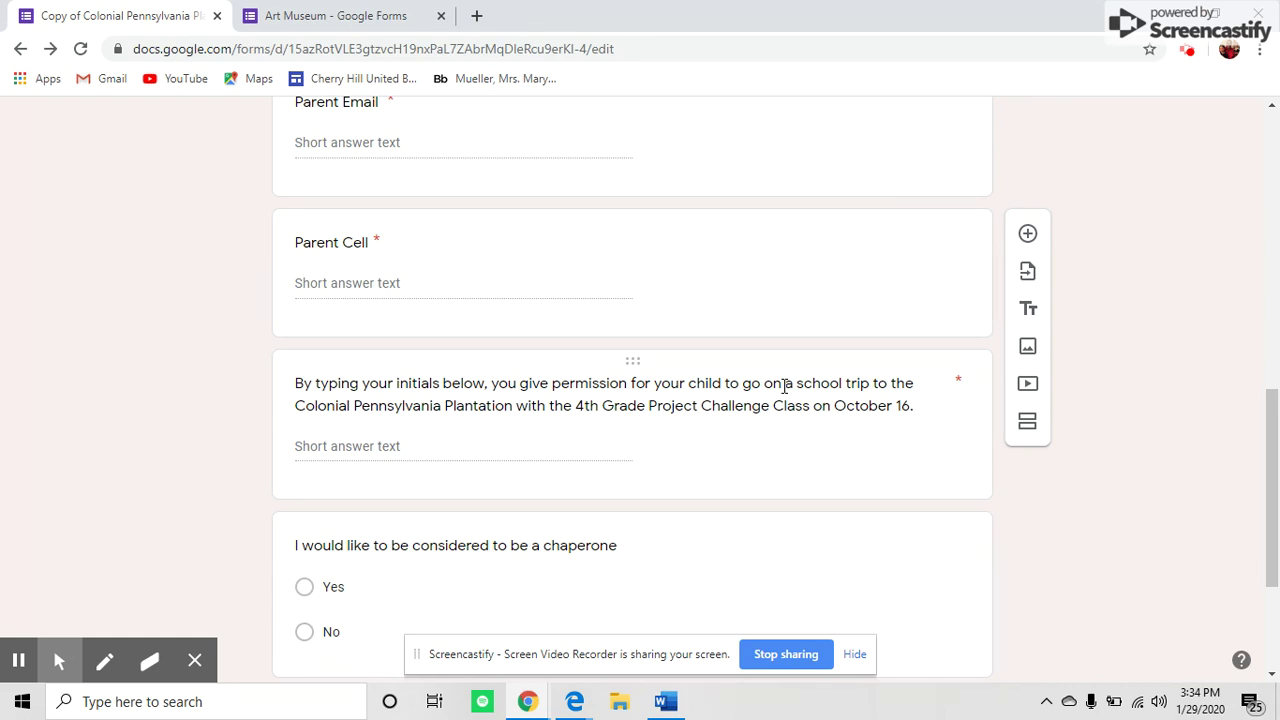
drag(1277, 411, 1277, 477)
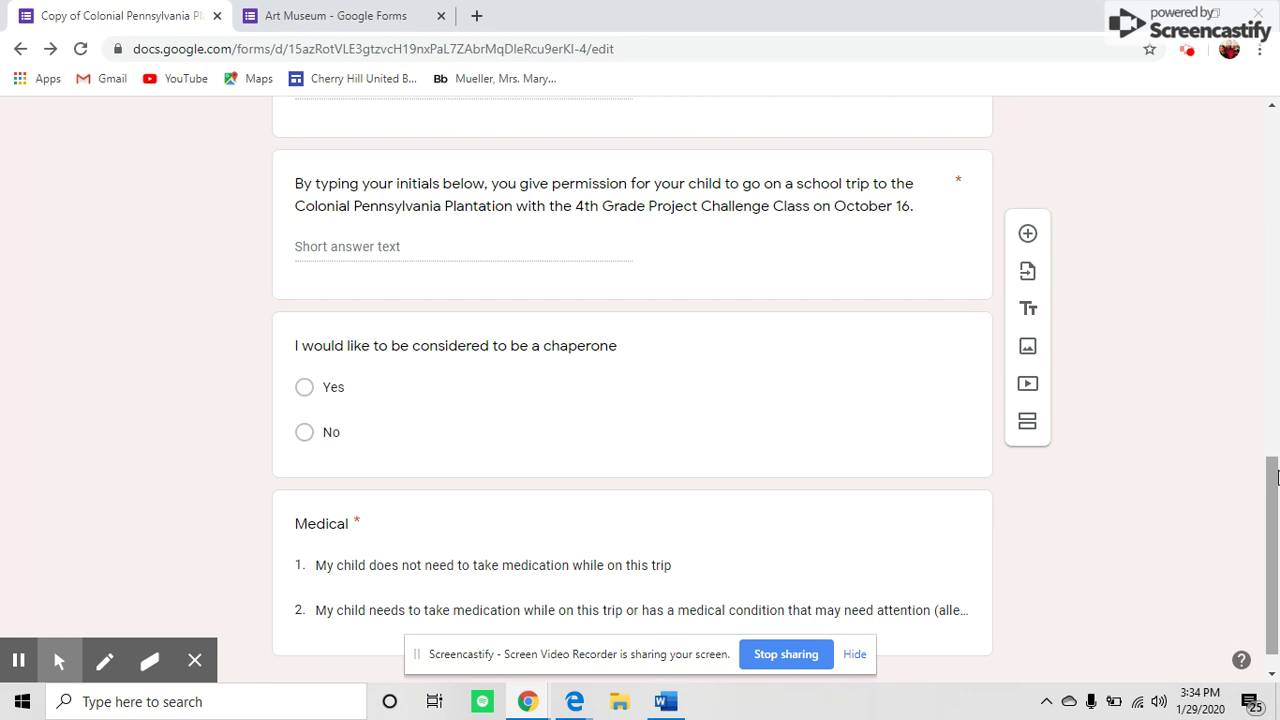
drag(1276, 477, 1276, 500)
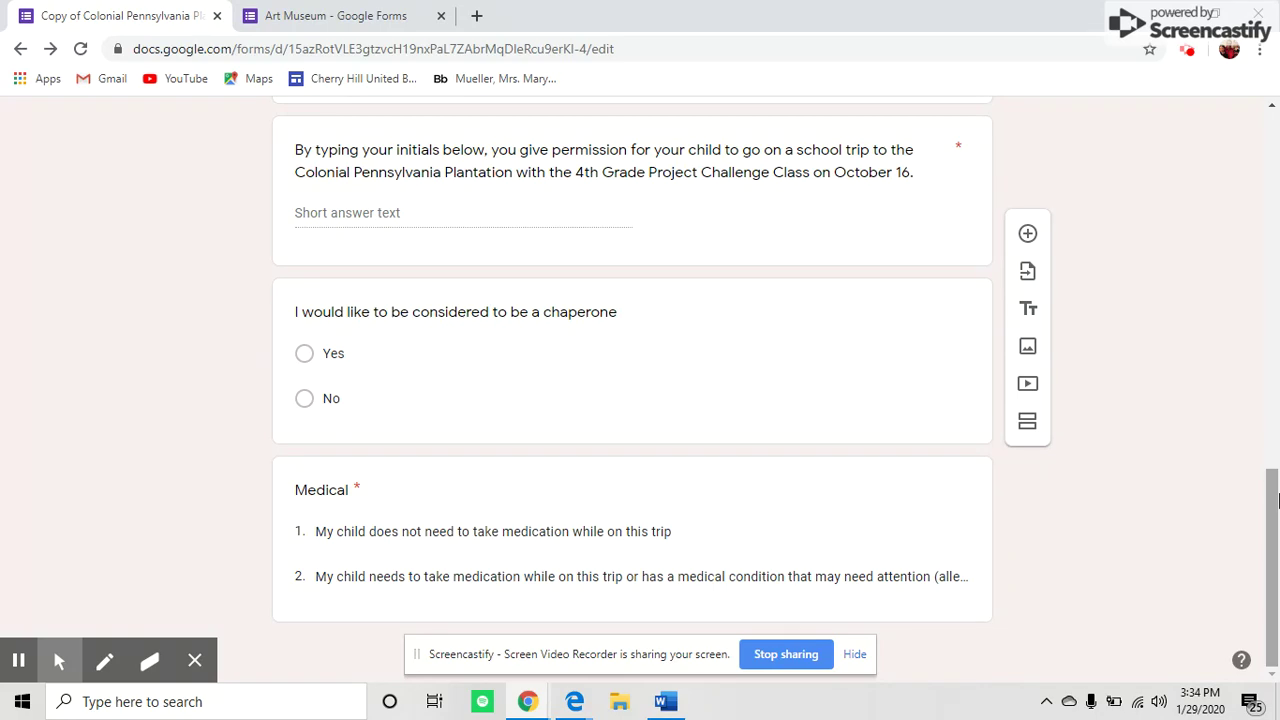
drag(1276, 500, 1250, 120)
right_click(1250, 118)
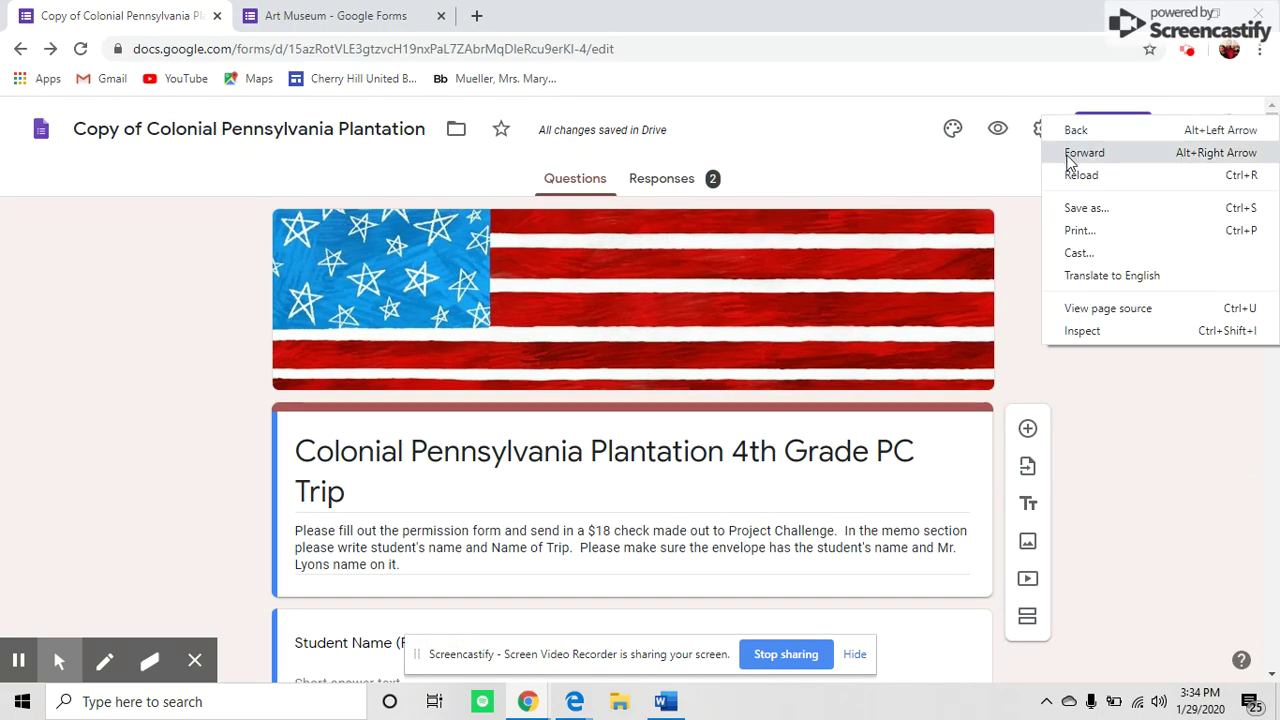
click(998, 163)
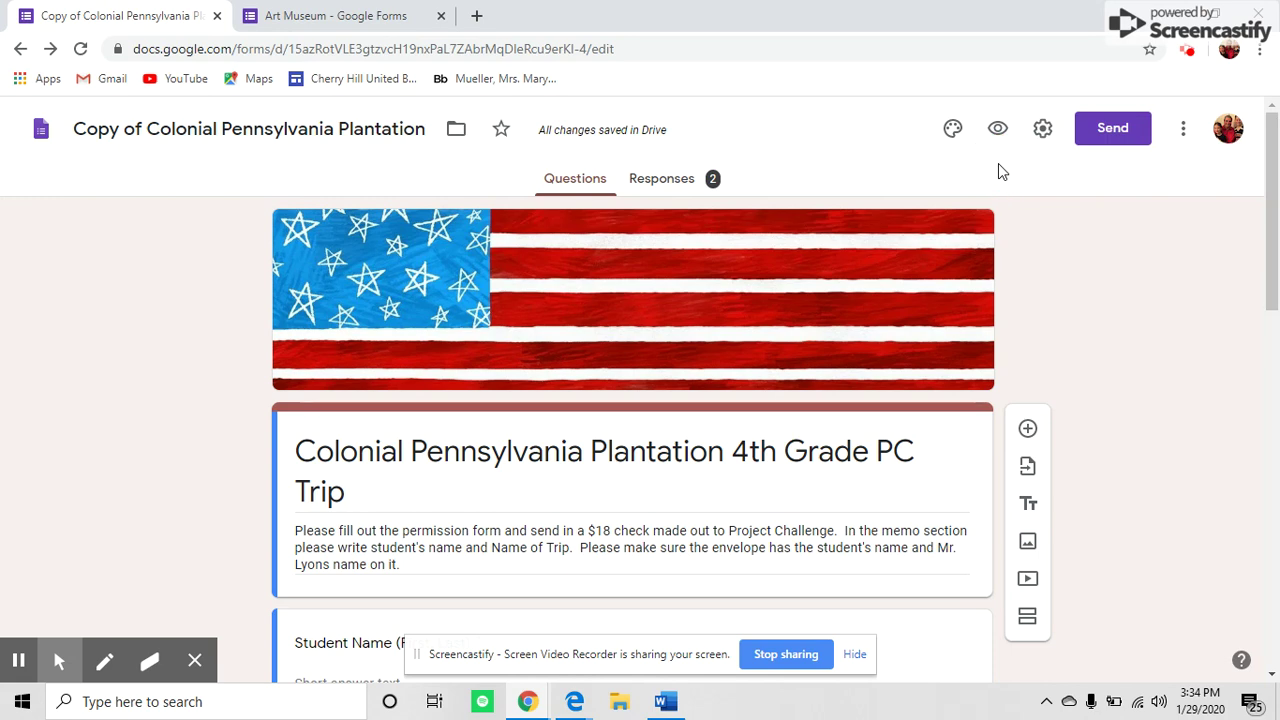
- Remove the sign-in restriction to Cinnaminson Township Public Schools users, check the confirmation message, and save the form settings
click(1041, 135)
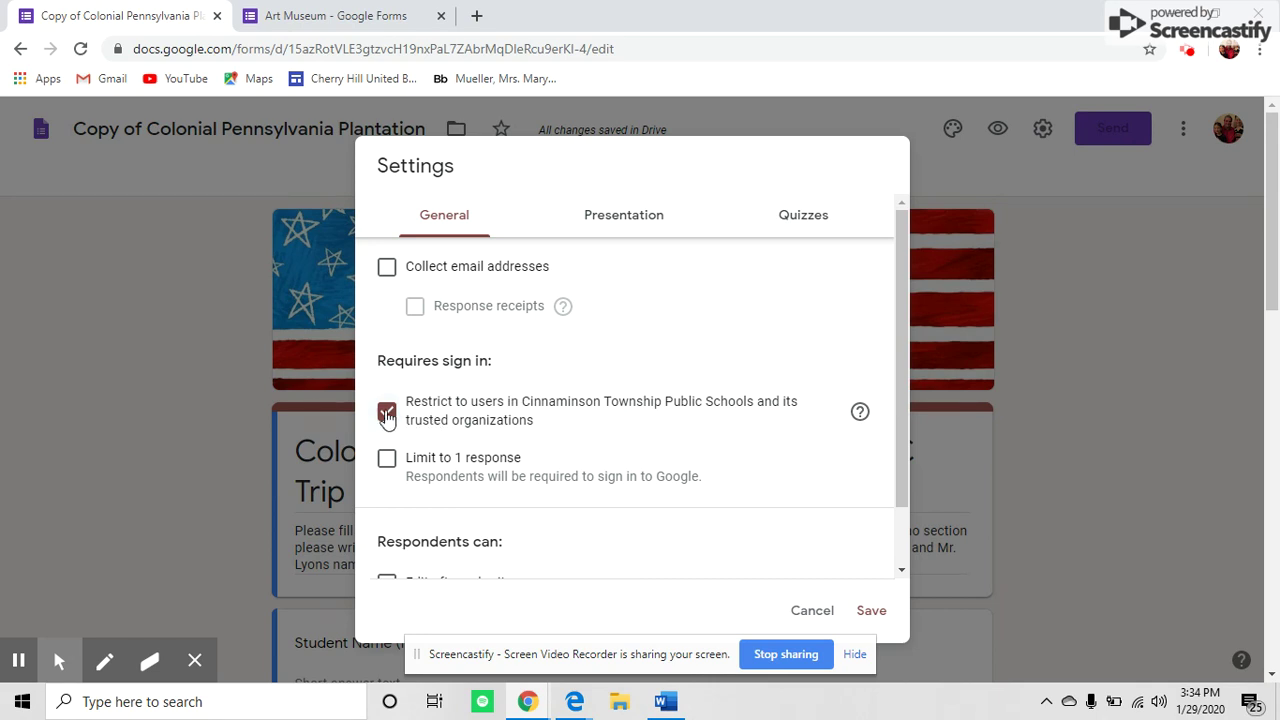
click(387, 414)
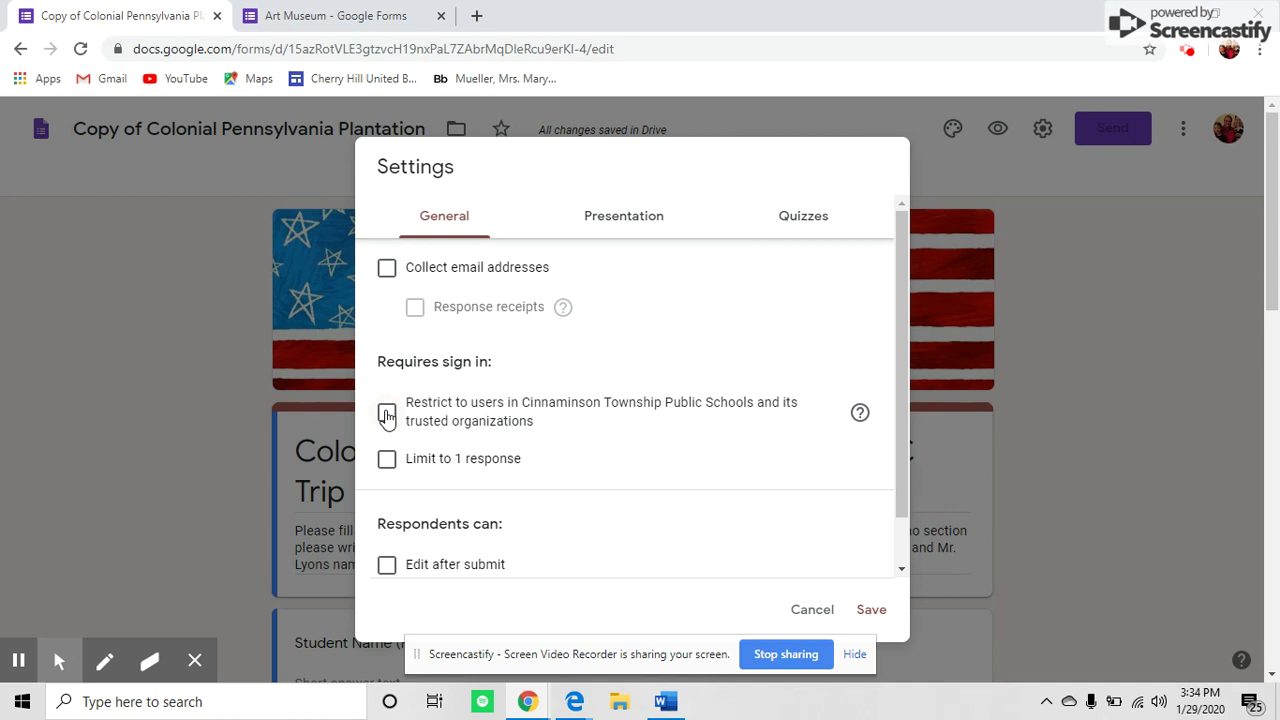
click(632, 228)
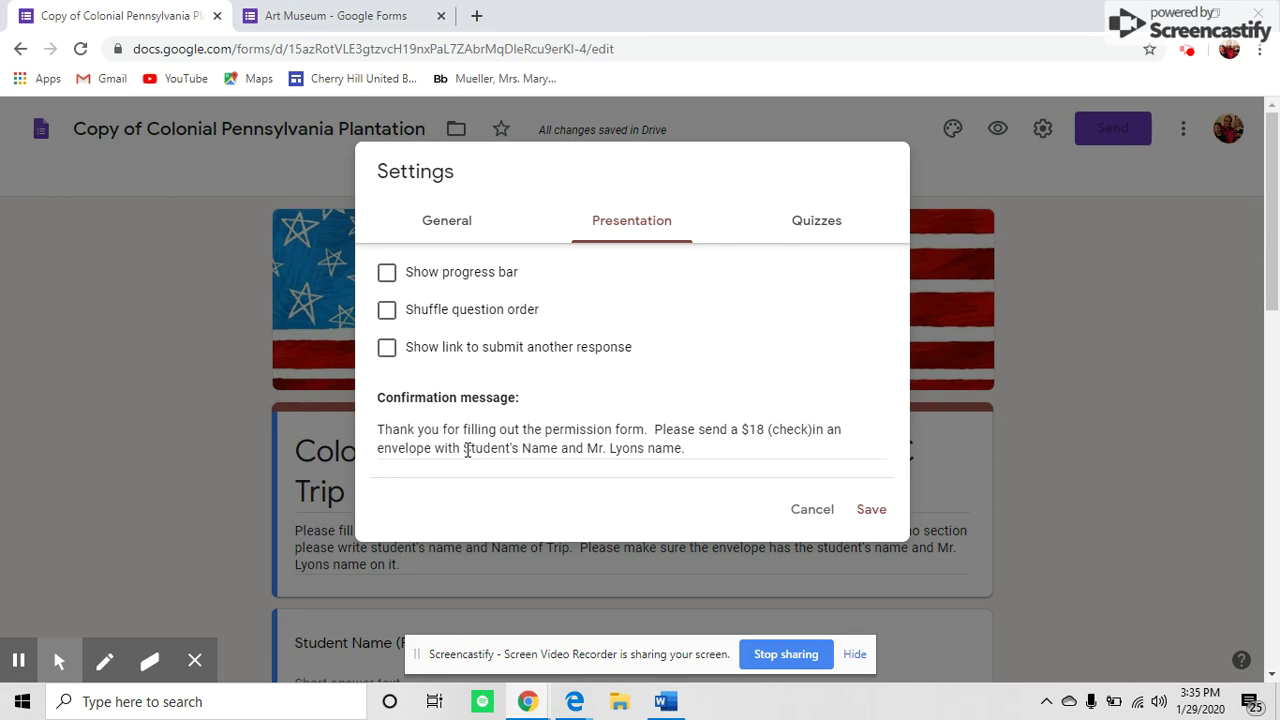
click(877, 513)
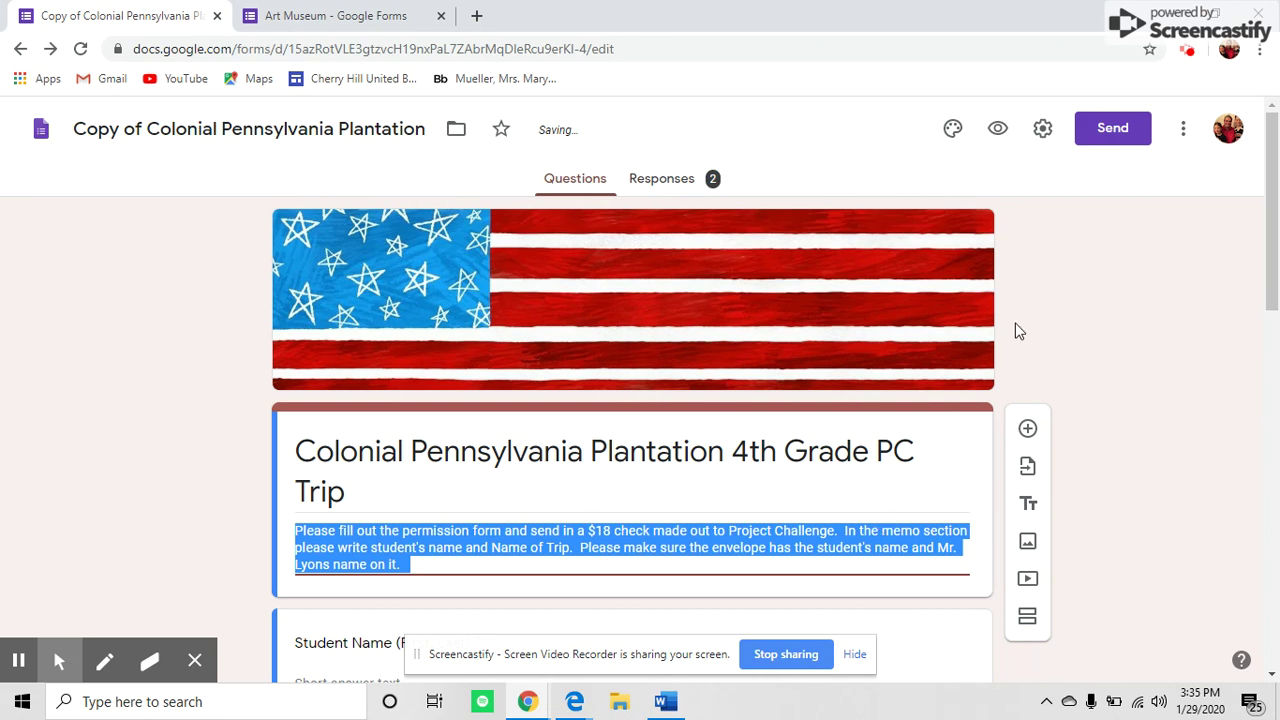
- Generate a shortened link for sending the Colonial Pennsylvania Plantation form and copy it
click(1130, 133)
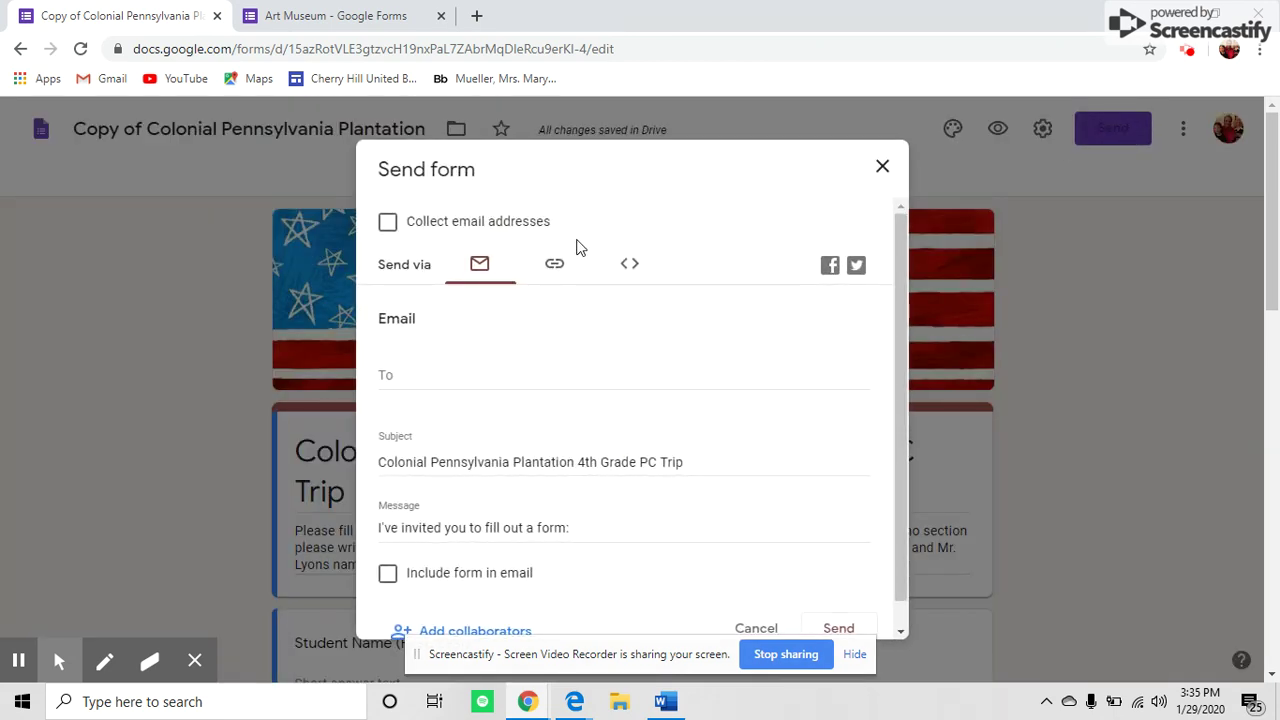
click(559, 265)
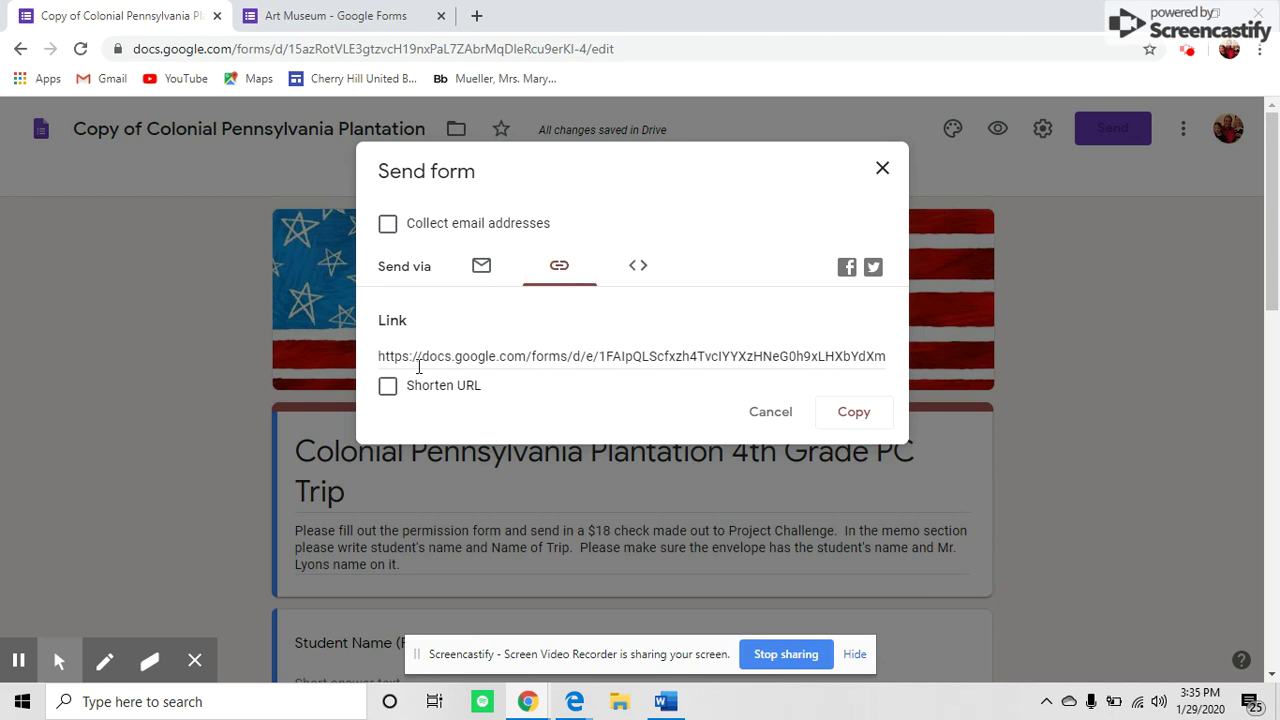
click(388, 386)
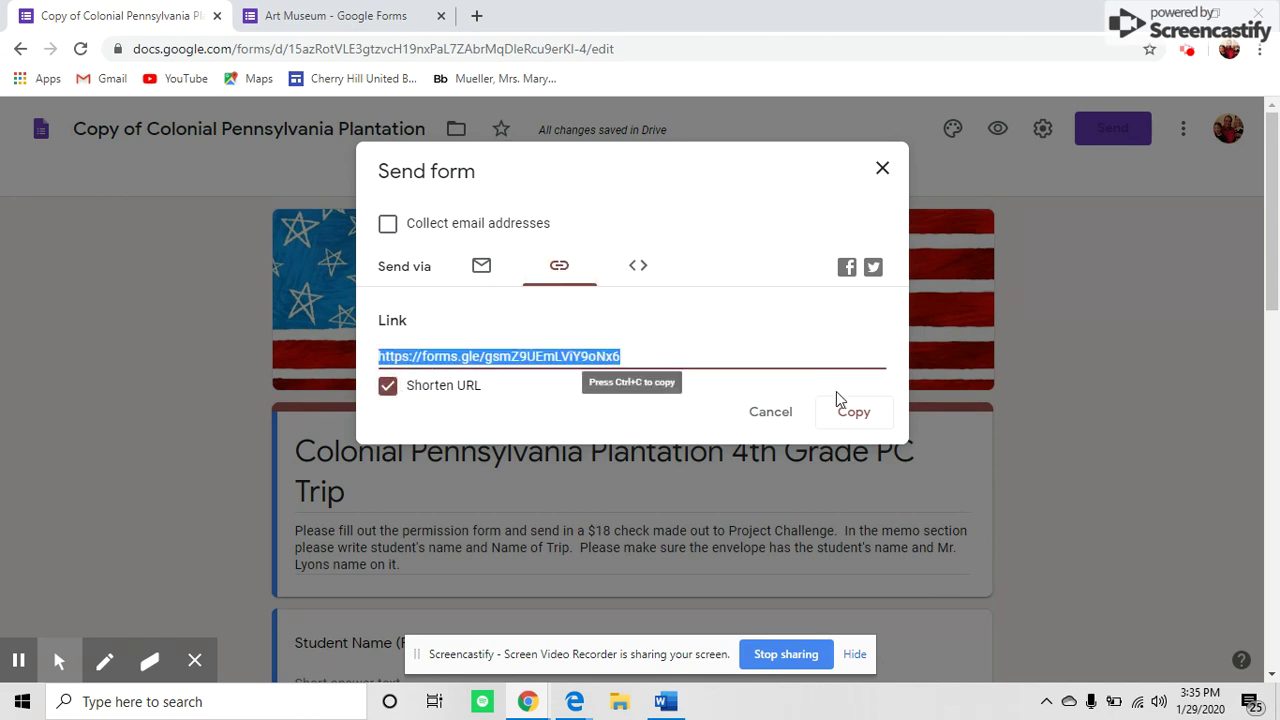
click(852, 413)
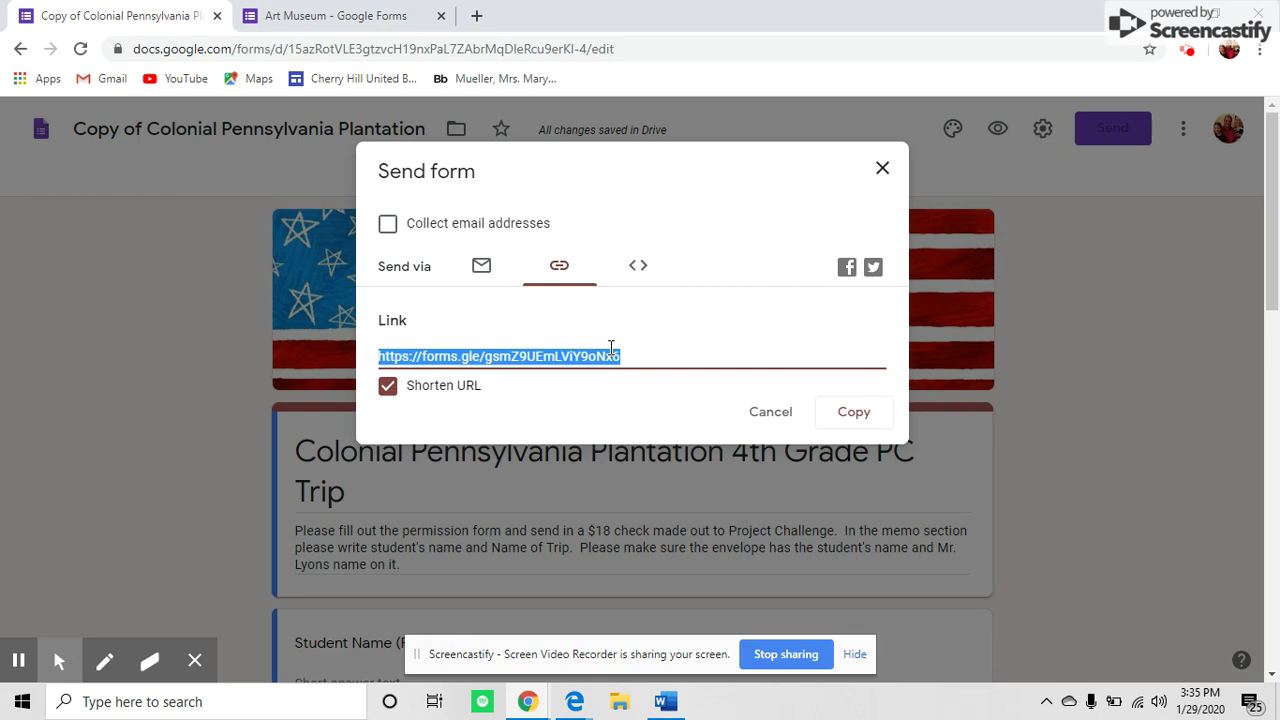
click(880, 170)
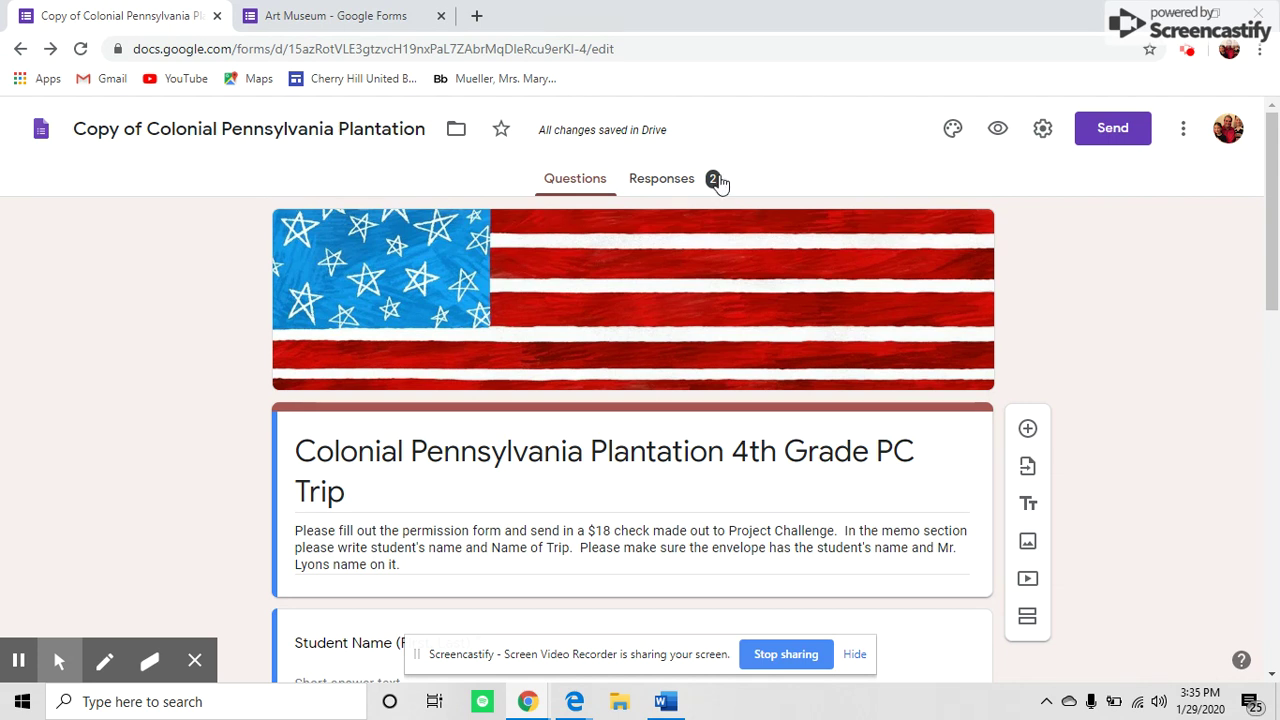
- View the summary of the form's responses and open them in the linked spreadsheet
click(665, 186)
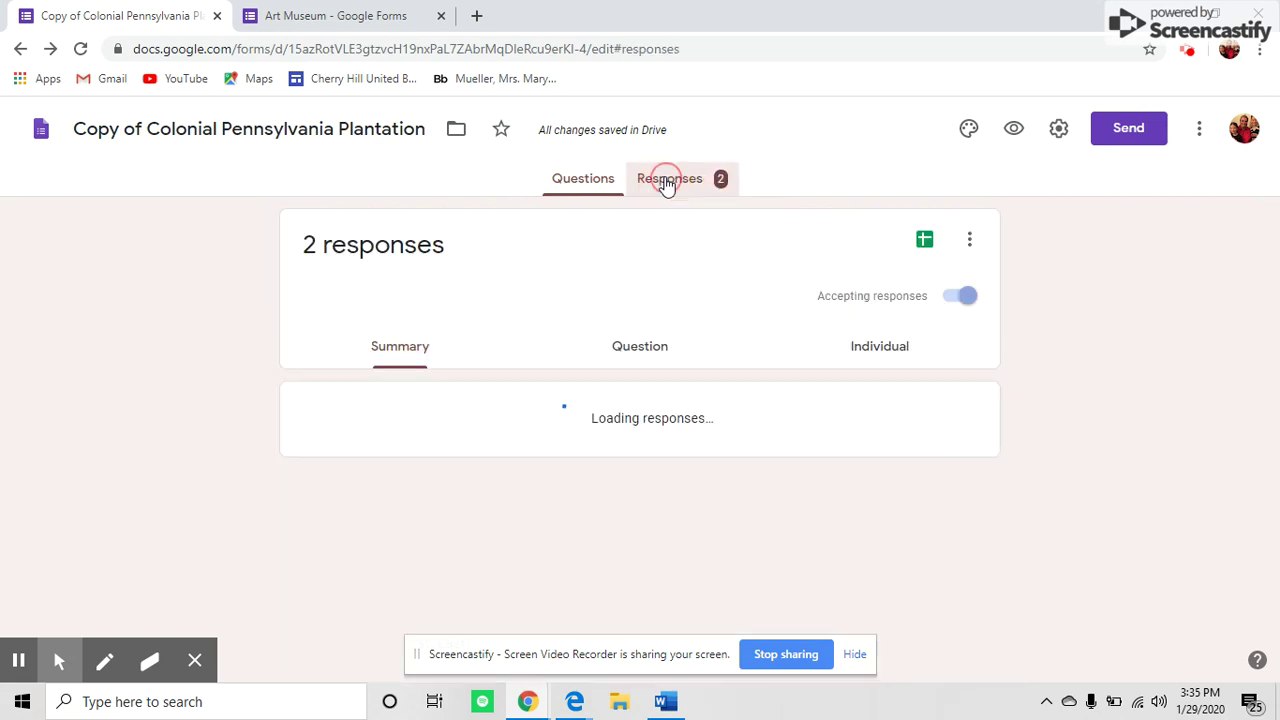
mouse_move(1271, 250)
mouse_down()
mouse_move(1275, 481)
mouse_move(1275, 245)
mouse_up()
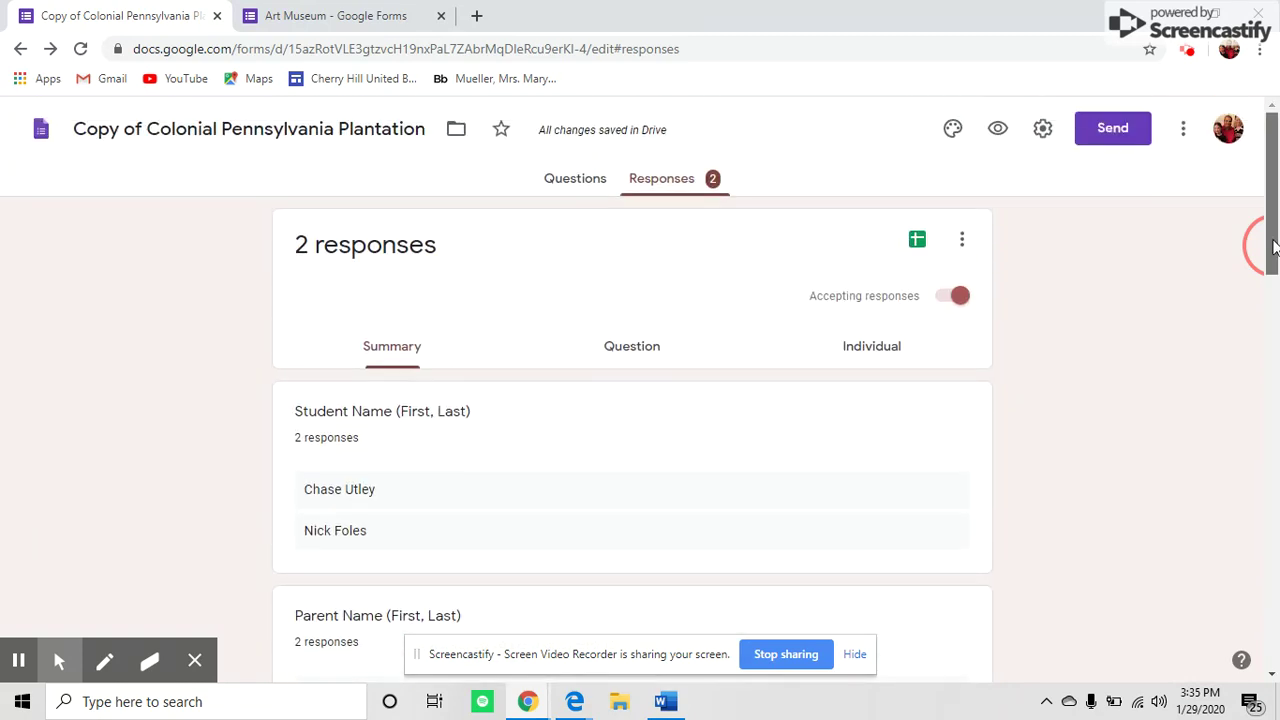
click(917, 241)
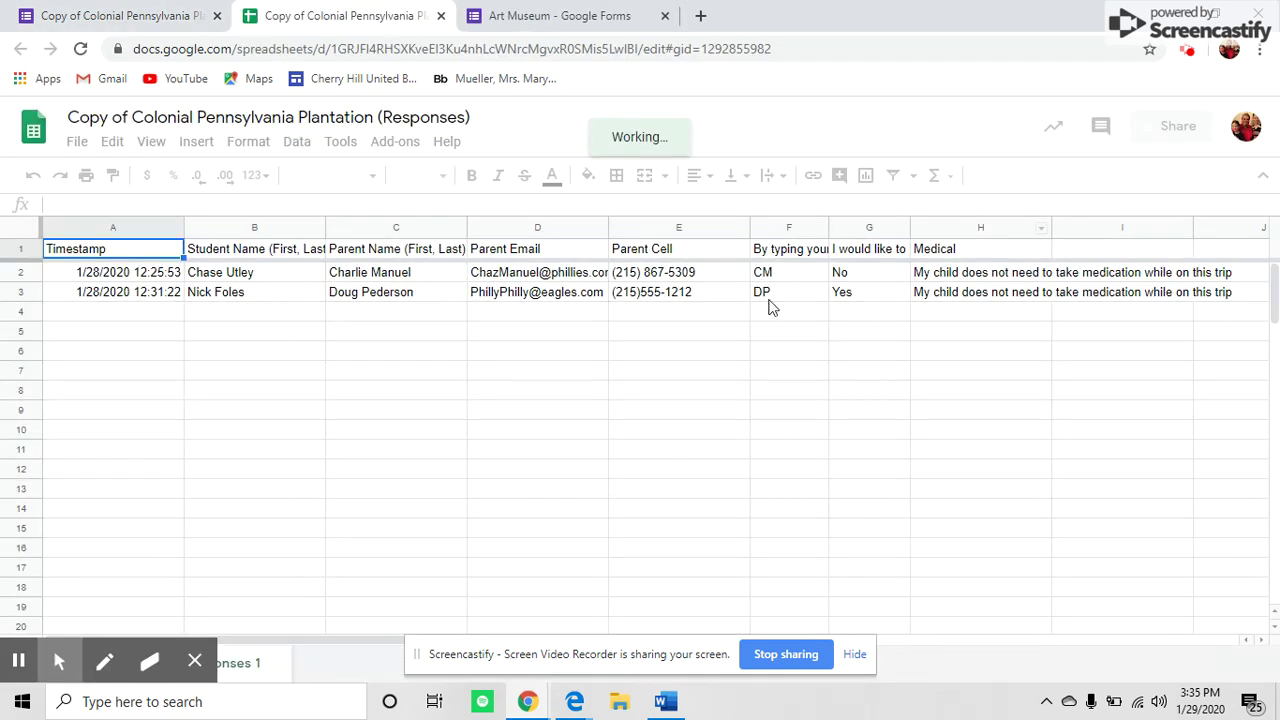
- Examine the response sheet's header row across to the Payment column and the payment cells beside the respondents' rows
click(689, 335)
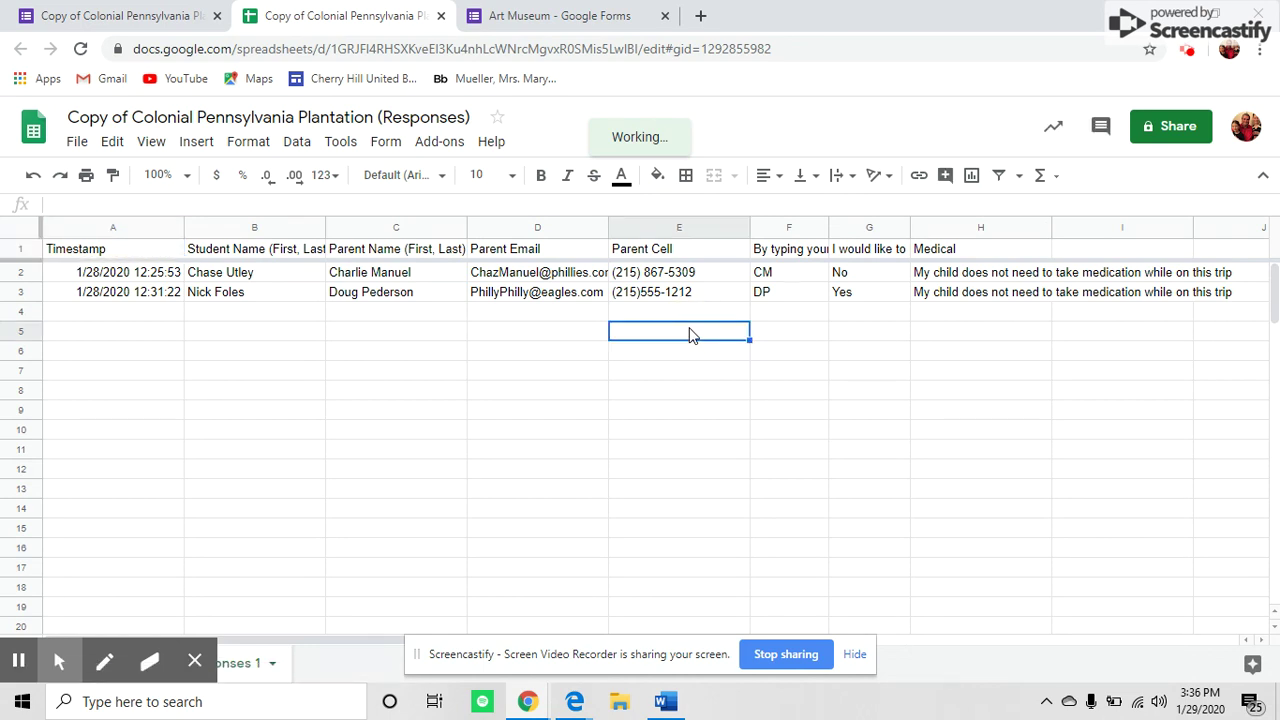
key(Up)
key(Up)
key(Up)
key(Up)
key(Right)
key(Right)
key(Right)
key(Right)
key(Right)
key(Right)
key(Right)
key(Right)
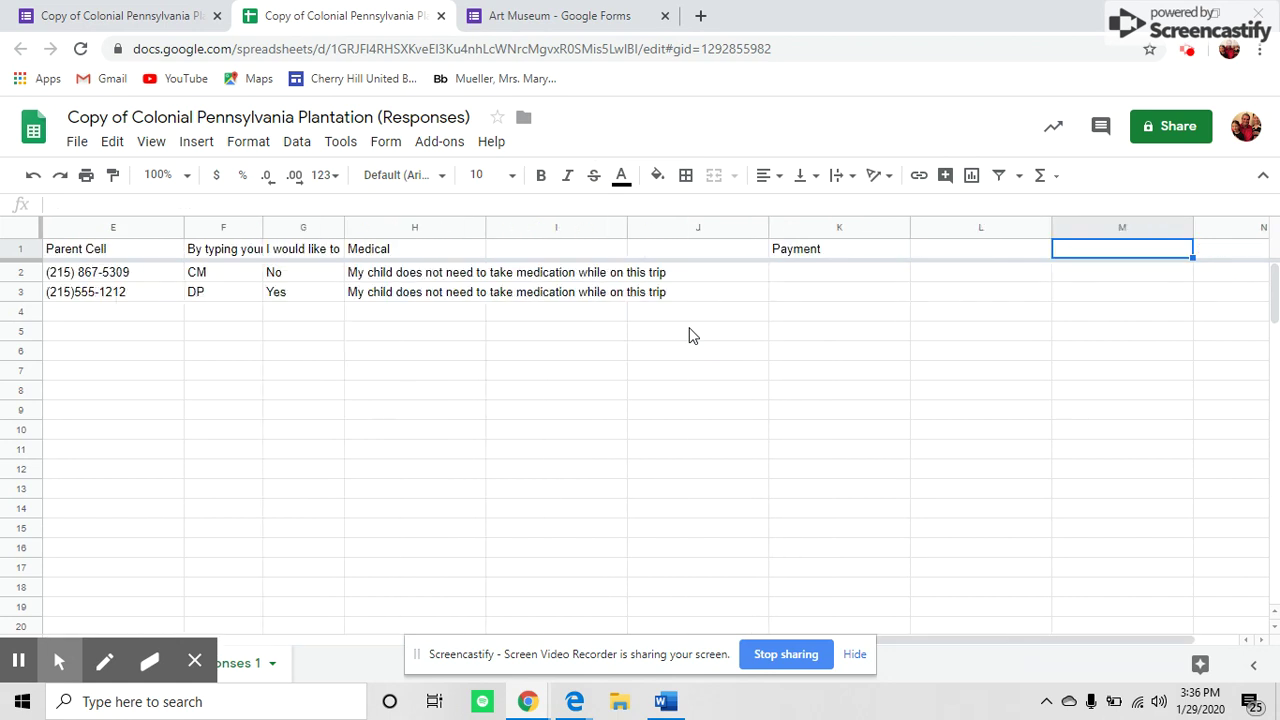
key(Left)
key(Left)
key(Left)
key(Right)
key(Right)
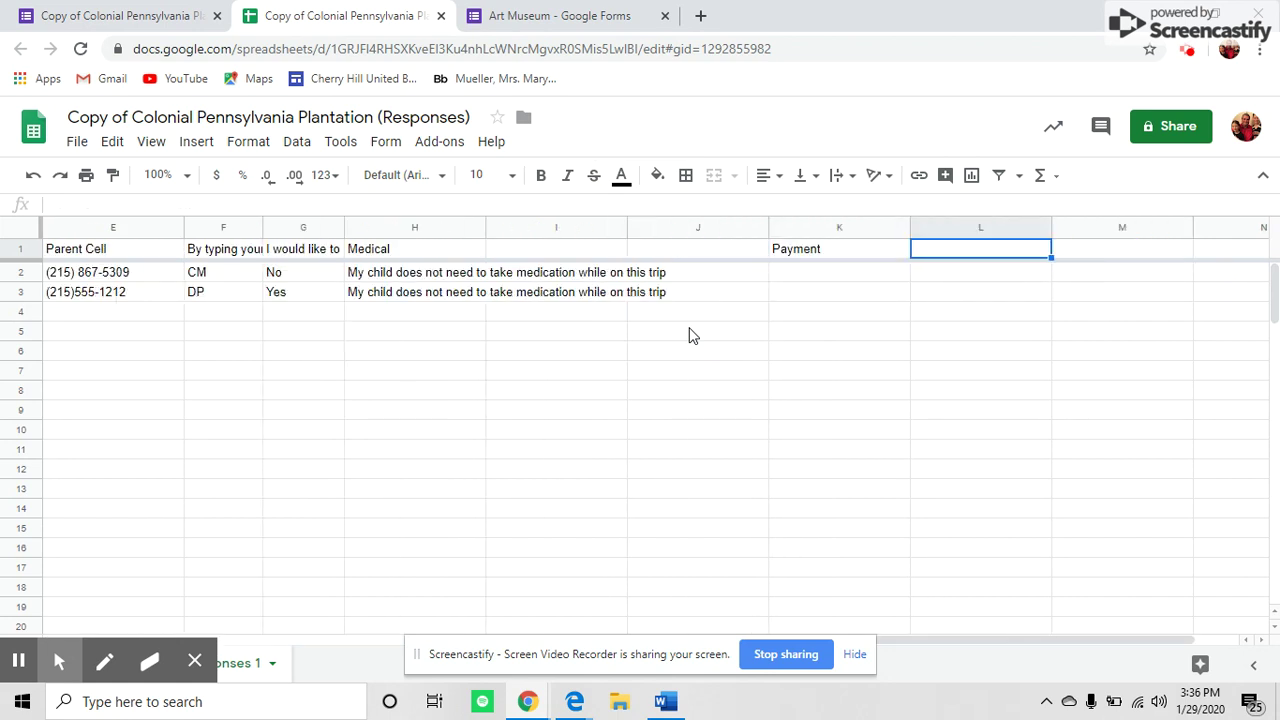
key(Left)
key(Left)
key(Right)
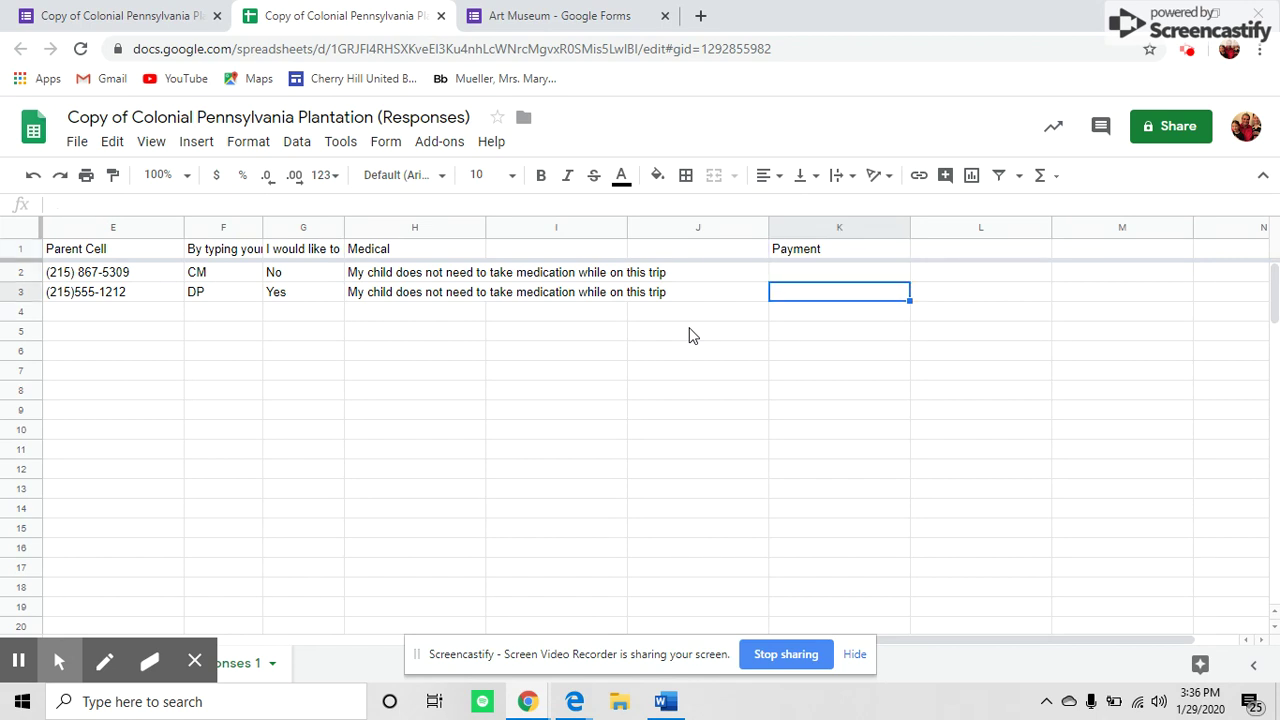
key(Up)
key(Up)
key(Down)
key(Down)
key(Down)
key(Up)
key(Up)
key(Down)
key(Down)
key(Down)
key(Up)
key(Up)
key(Up)
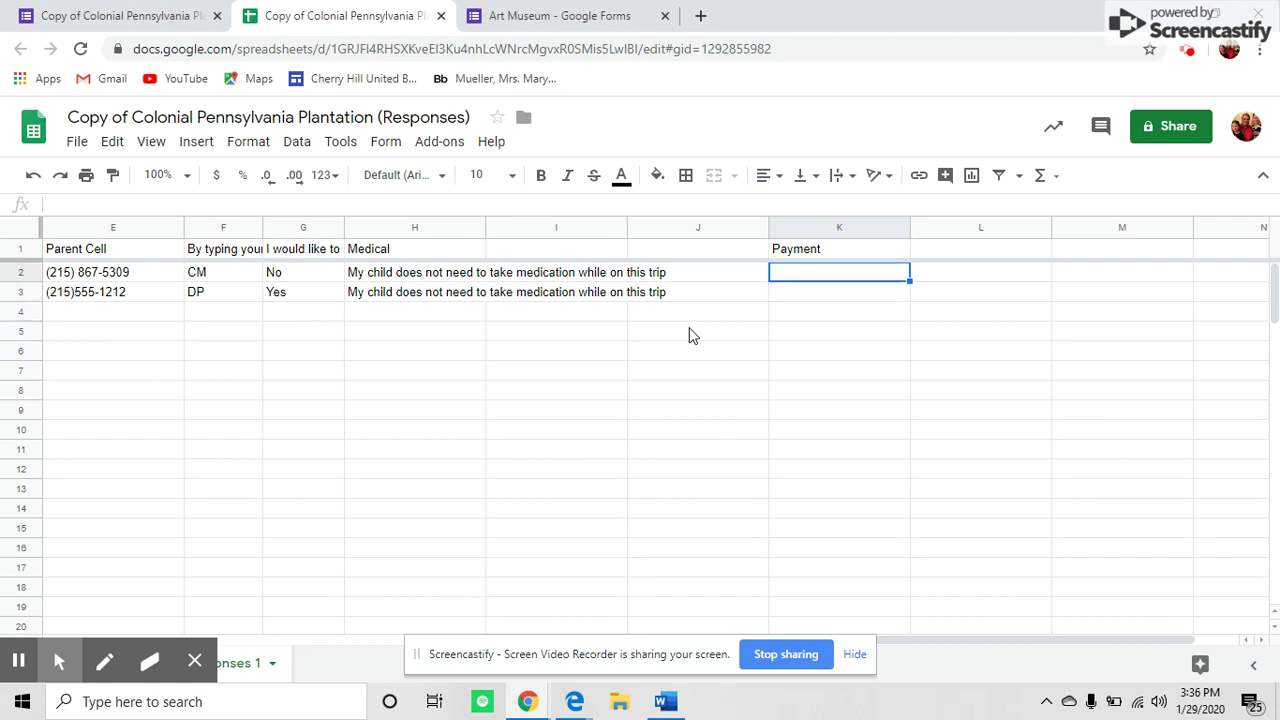